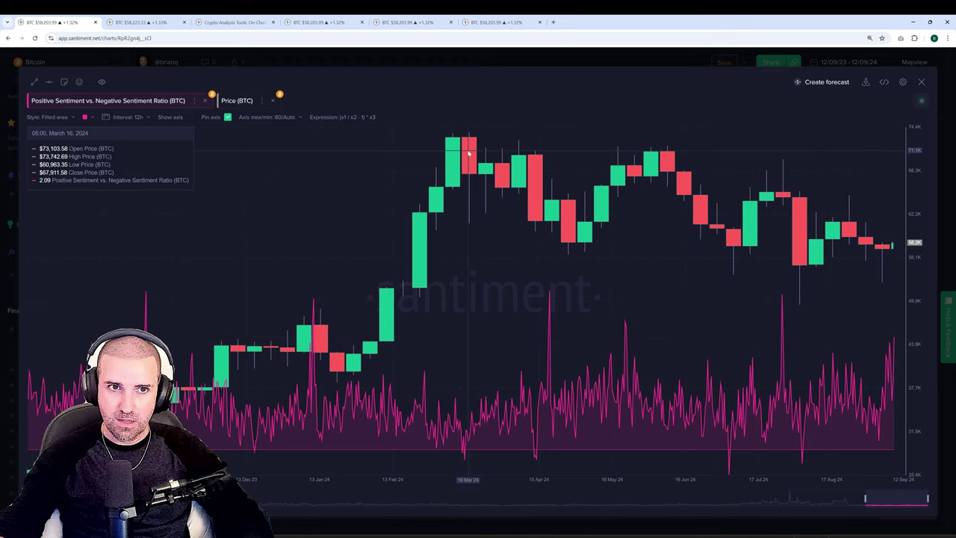
# Open the BTC vs SPX vs Gold price chart, set its date range to the last year, and show it full screen
pyautogui.click(129, 24)
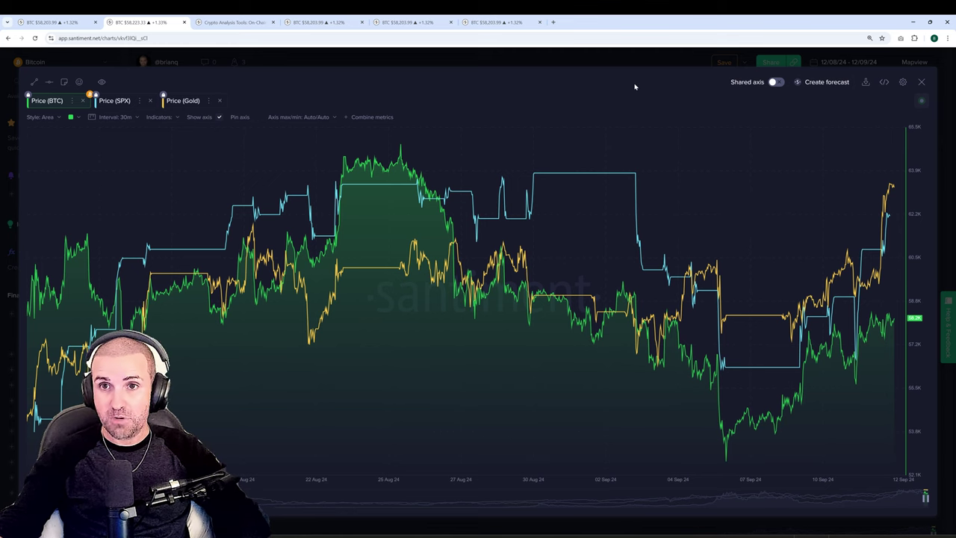
pyautogui.click(515, 65)
pyautogui.click(836, 63)
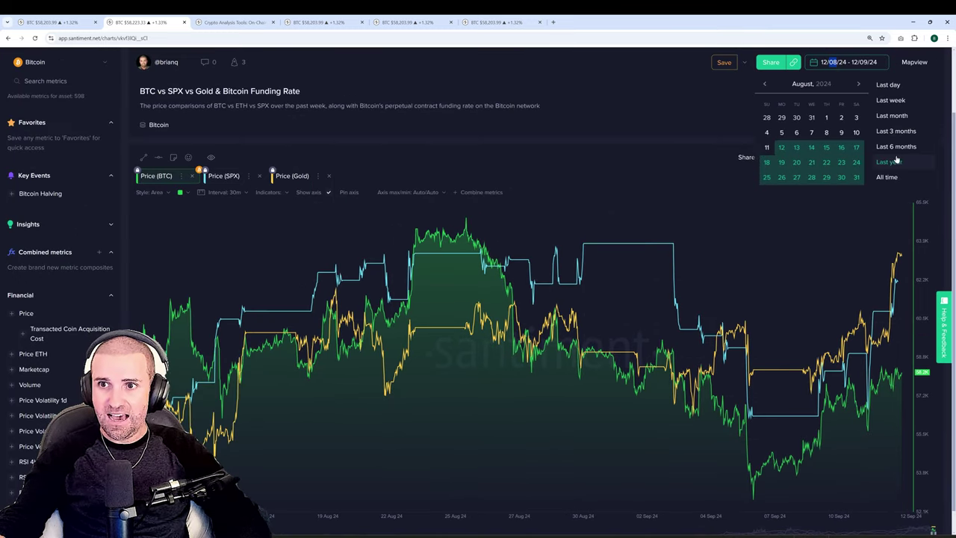
pyautogui.click(627, 116)
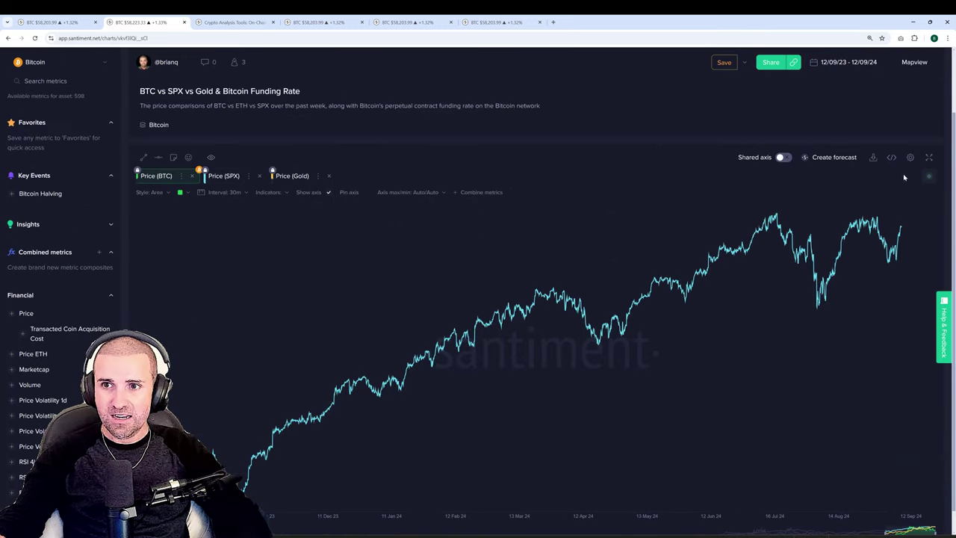
pyautogui.click(928, 160)
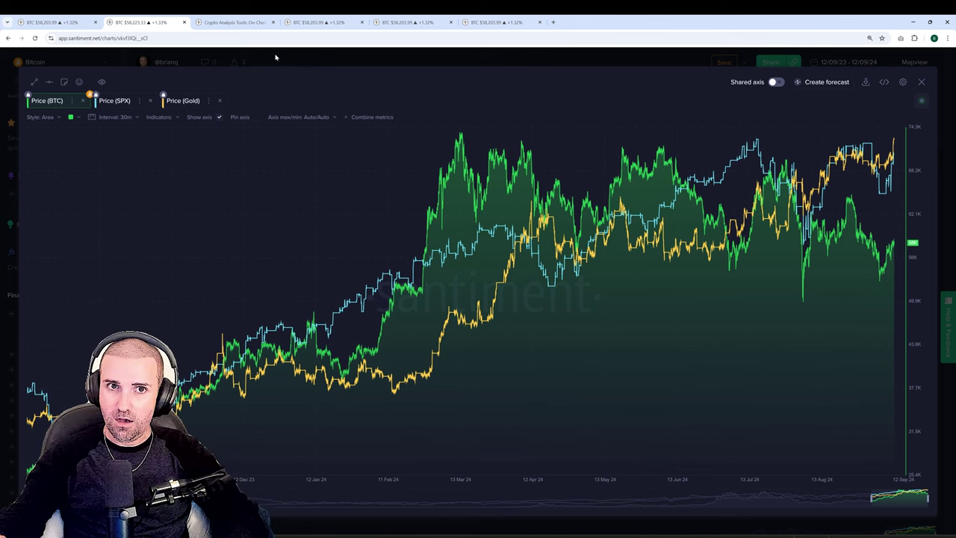
# Open the Social Context page for the 50k–75k price mentions, enlarge the page, and turn off the shared axis on the Social Volume chart
pyautogui.click(233, 22)
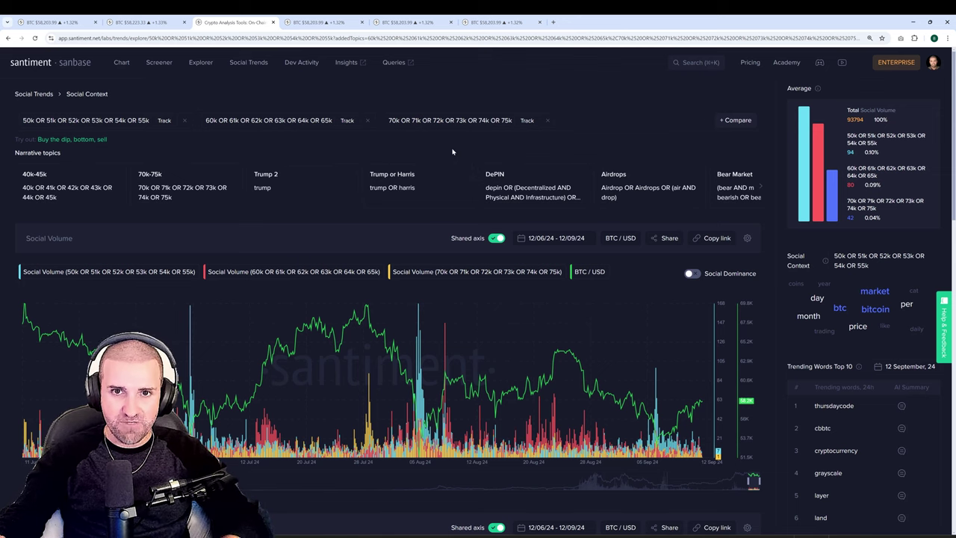
pyautogui.hotkey('ctrl', '+')
pyautogui.scroll(-1, 418, 165)
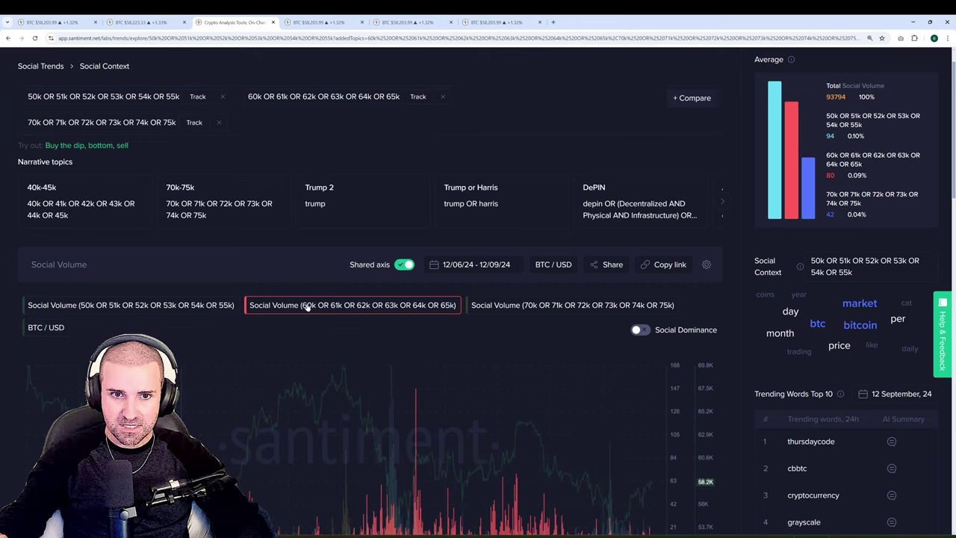
pyautogui.scroll(-1, 298, 179)
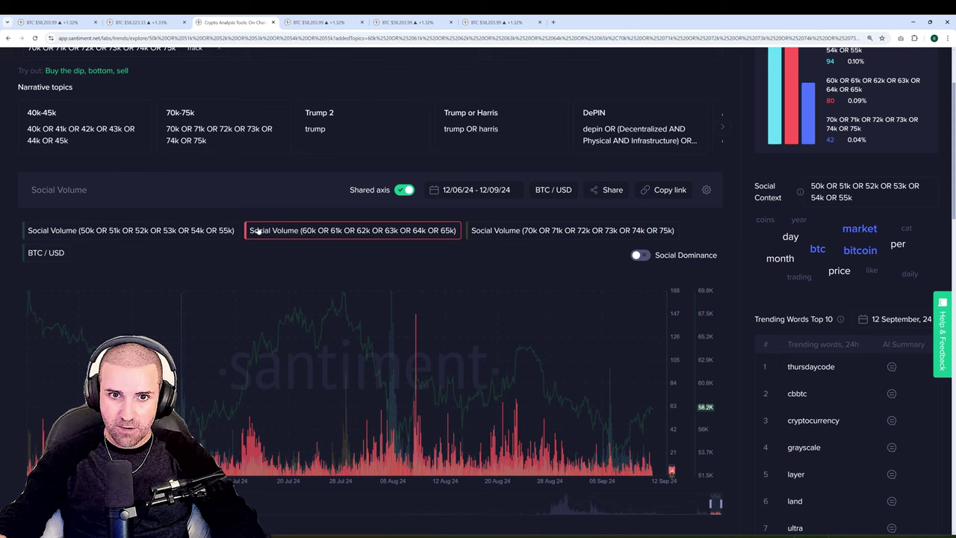
pyautogui.click(401, 192)
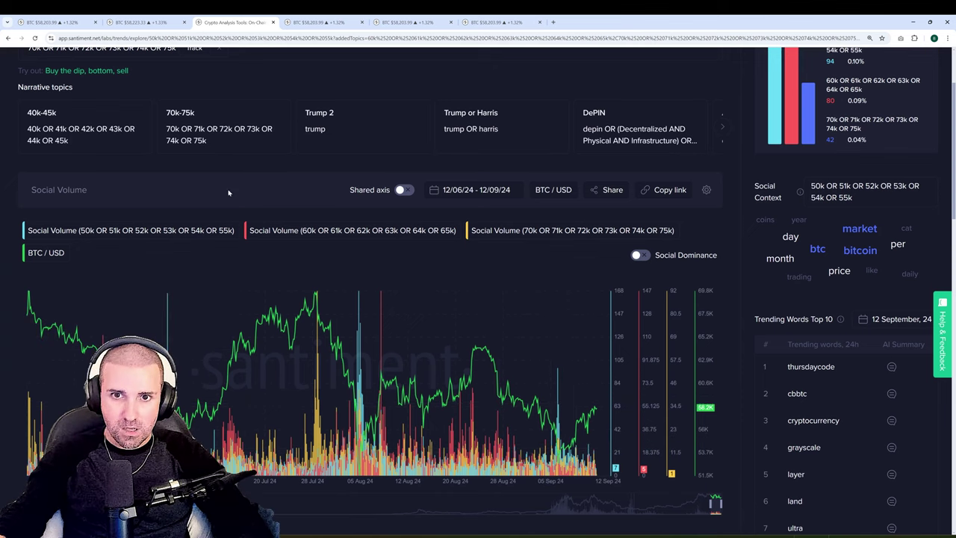
# Review the detailed social volume charts for Telegram, Reddit and Twitter, and return to the main Social Volume chart
pyautogui.scroll(-5, 251, 187)
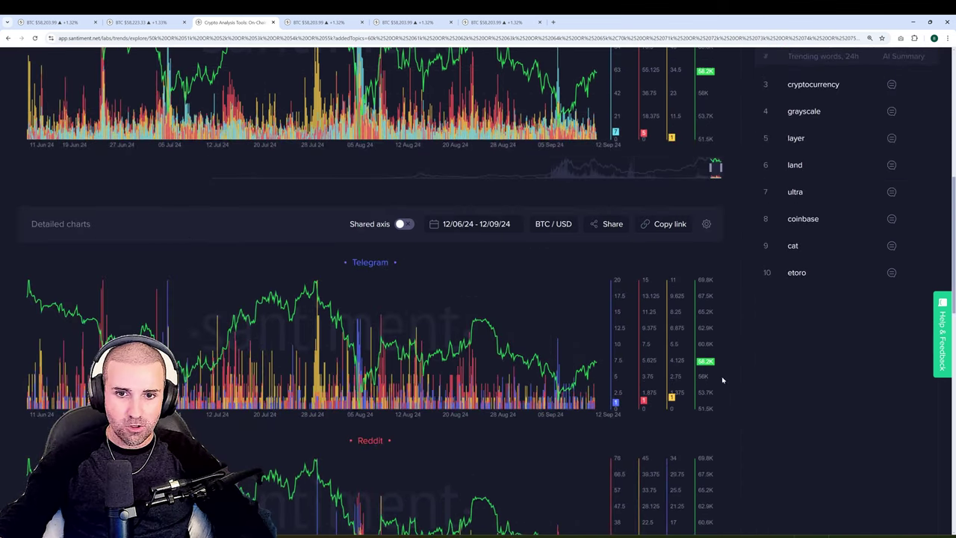
pyautogui.scroll(-1, 497, 319)
pyautogui.scroll(-4, 486, 312)
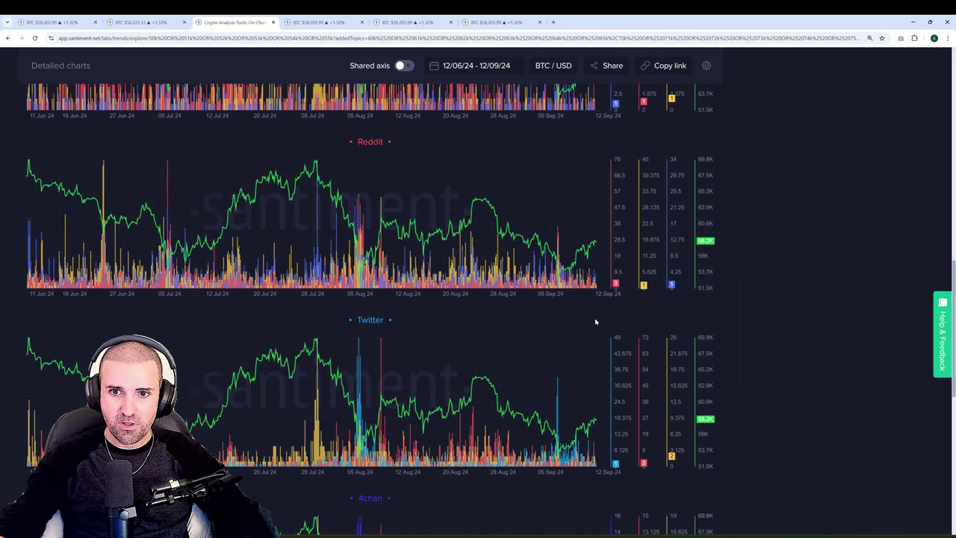
pyautogui.scroll(15, 777, 343)
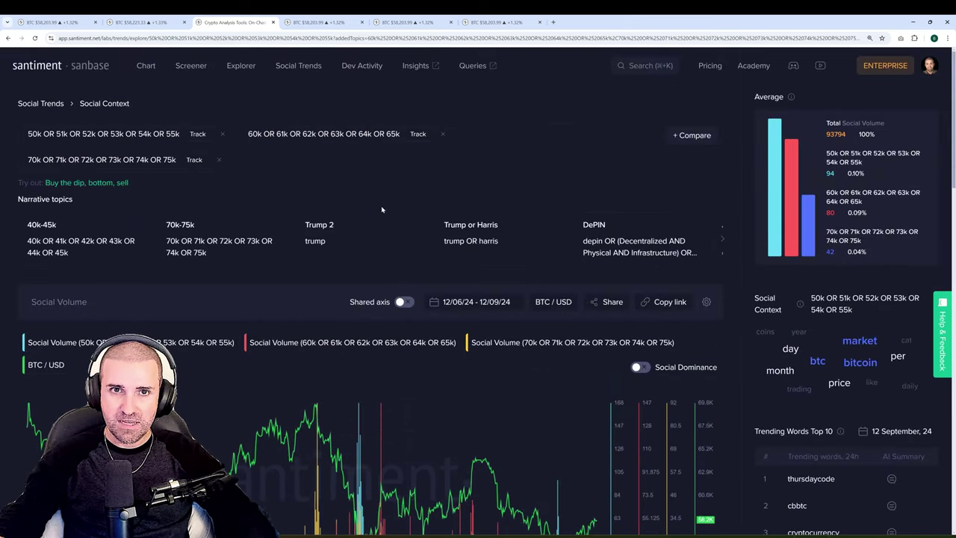
pyautogui.scroll(-1, 478, 373)
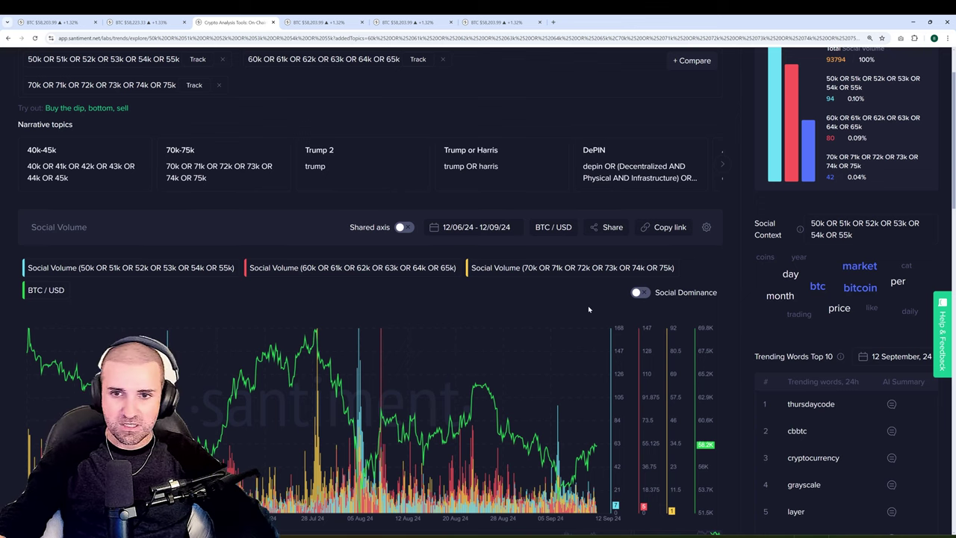
# Open the Bitcoin funding rate chart and hide the BitMEX Funding Rate so the Binance funding rate can be examined alone
pyautogui.click(329, 23)
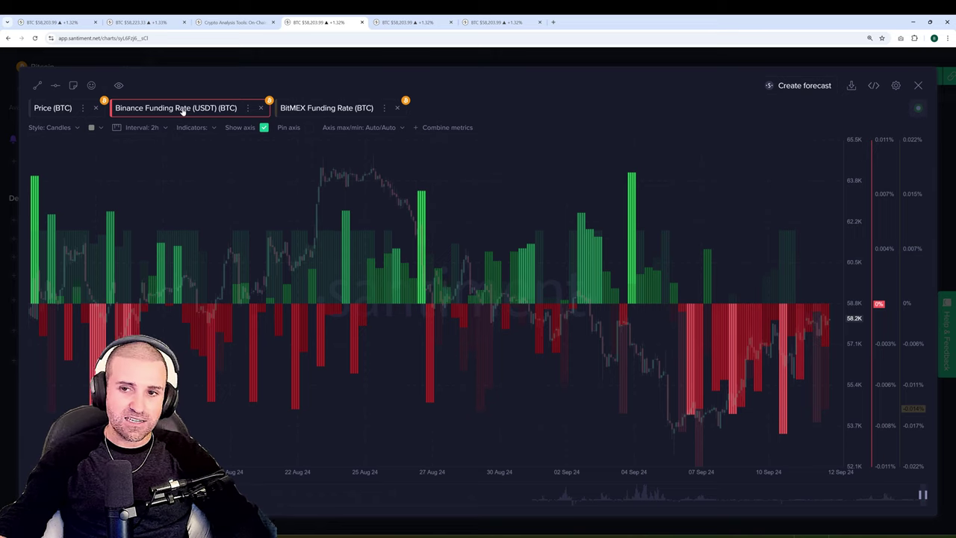
pyautogui.click(182, 110)
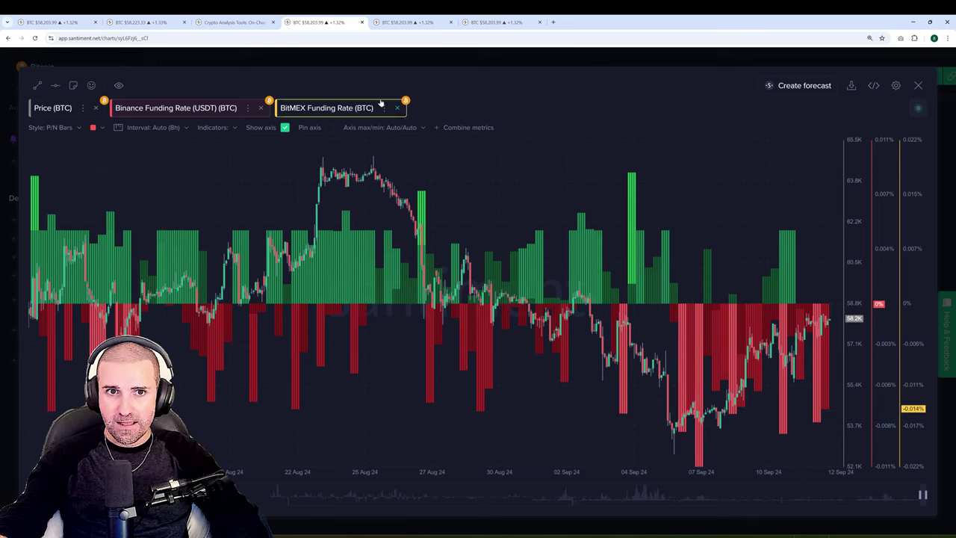
pyautogui.click(338, 109)
# Hide the Binance Funding Rate, show the BitMEX Funding Rate instead, and examine its bars from 7 to 12 September 2024
pyautogui.click(216, 108)
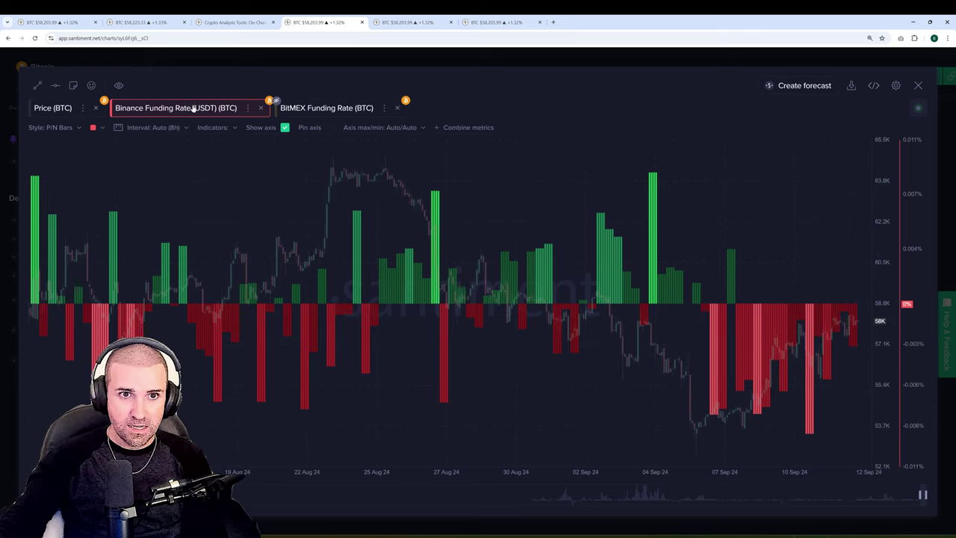
pyautogui.click(309, 111)
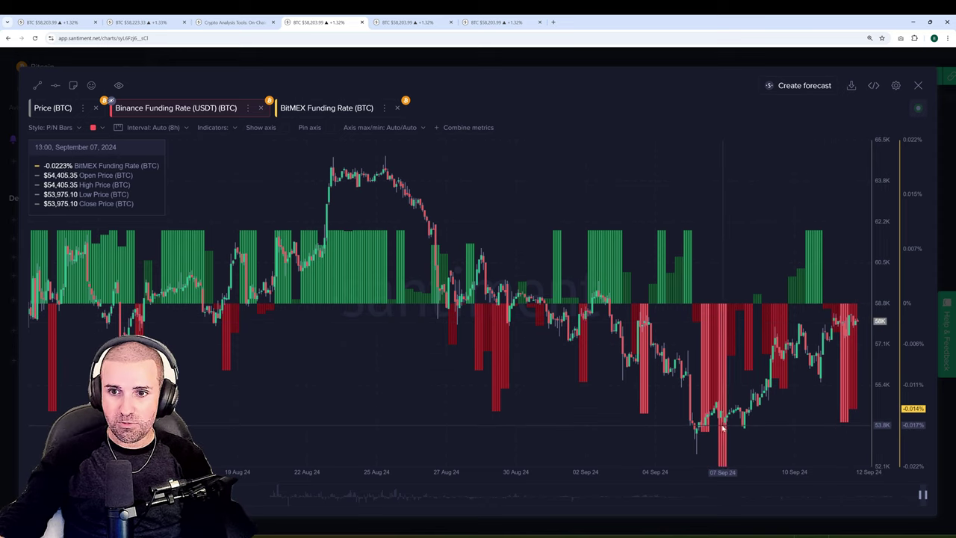
pyautogui.moveTo(723, 428); pyautogui.dragTo(860, 389)
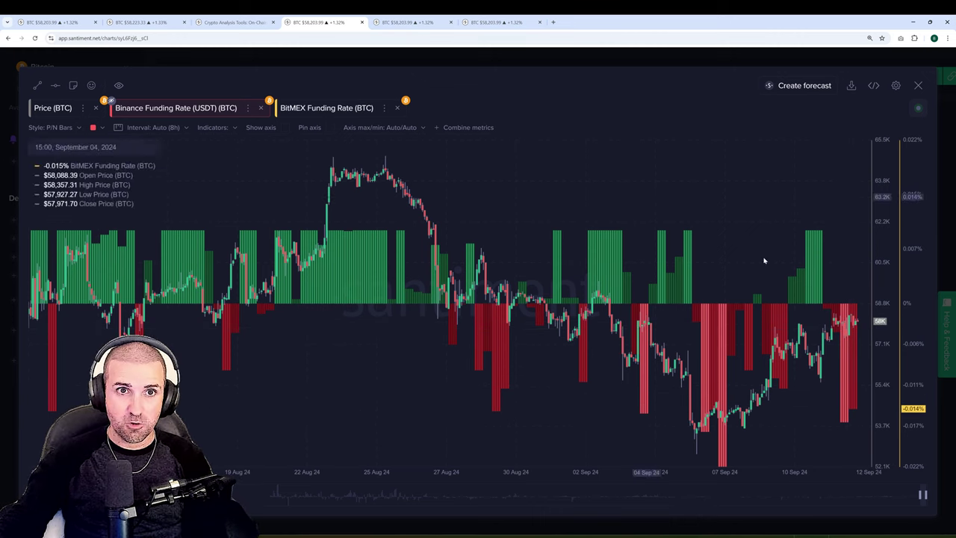
# Compare the positive vs. negative sentiment ratio chart with the funding rate and weighted sentiment charts for Bitcoin
pyautogui.click(41, 23)
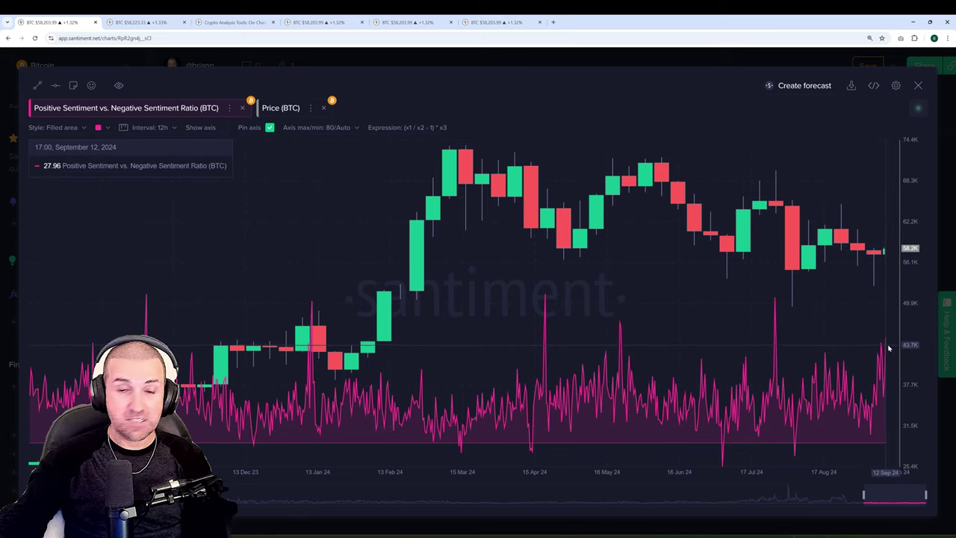
pyautogui.click(317, 22)
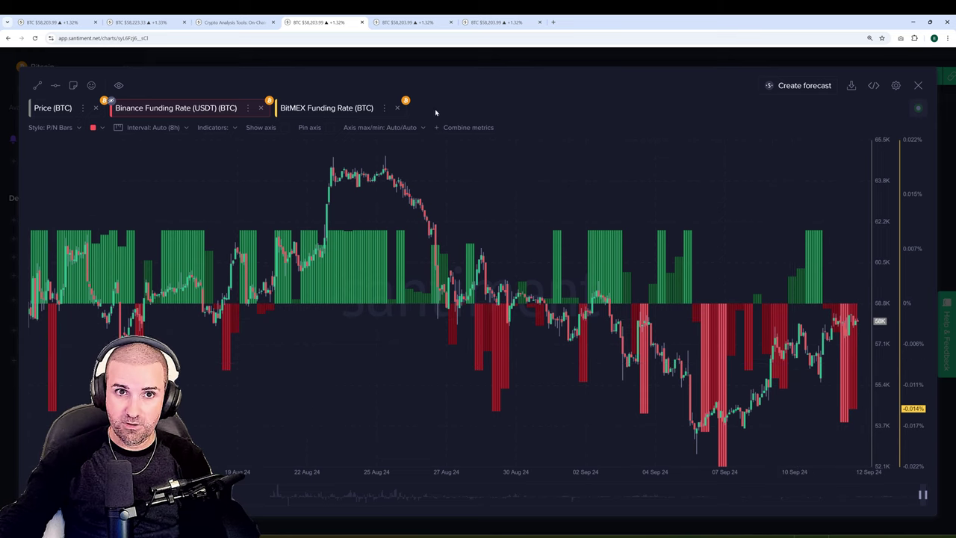
pyautogui.click(415, 22)
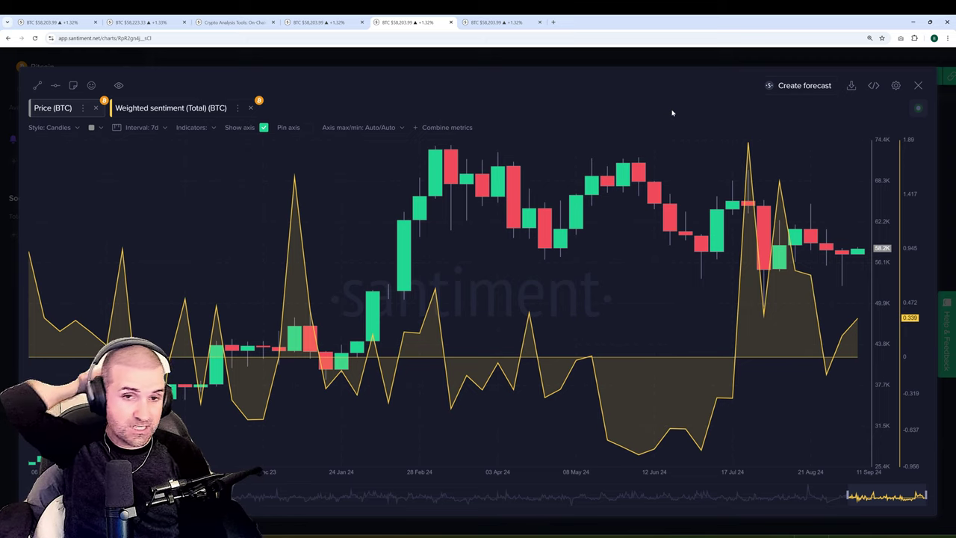
pyautogui.click(68, 25)
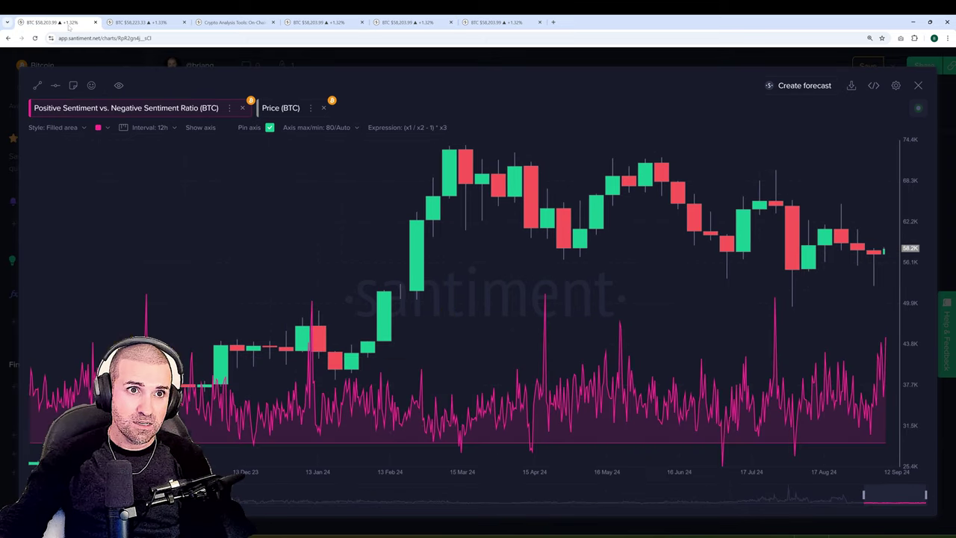
pyautogui.click(404, 23)
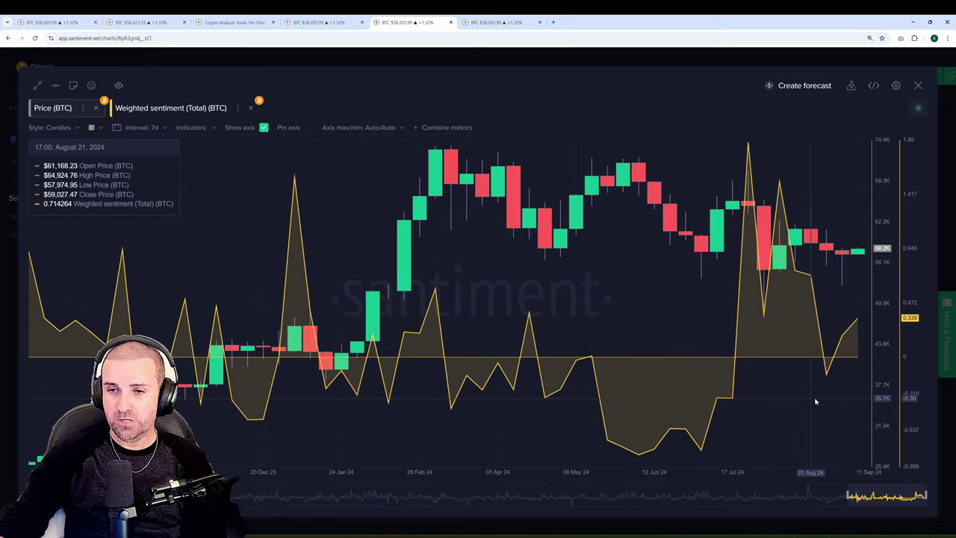
pyautogui.click(58, 22)
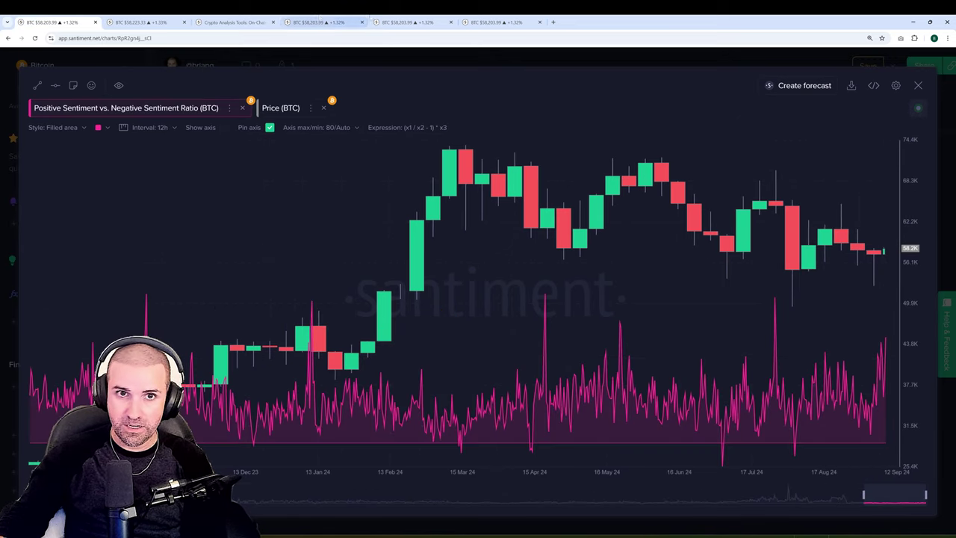
pyautogui.click(411, 21)
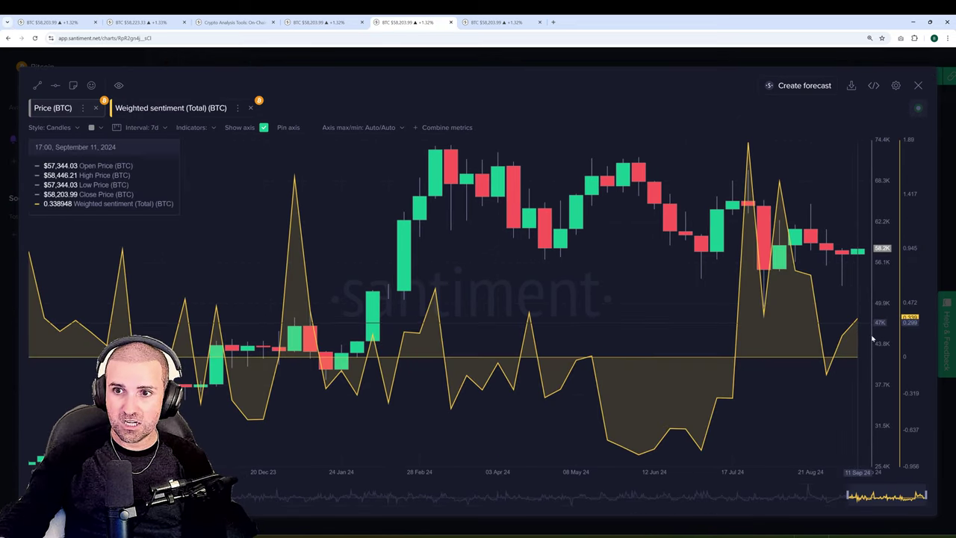
# Search the metrics for "social volume", add Social Volume to the weighted sentiment chart, and show the chart full screen
pyautogui.click(417, 62)
pyautogui.hotkey('ctrl', 'a')
pyautogui.write('social volume')
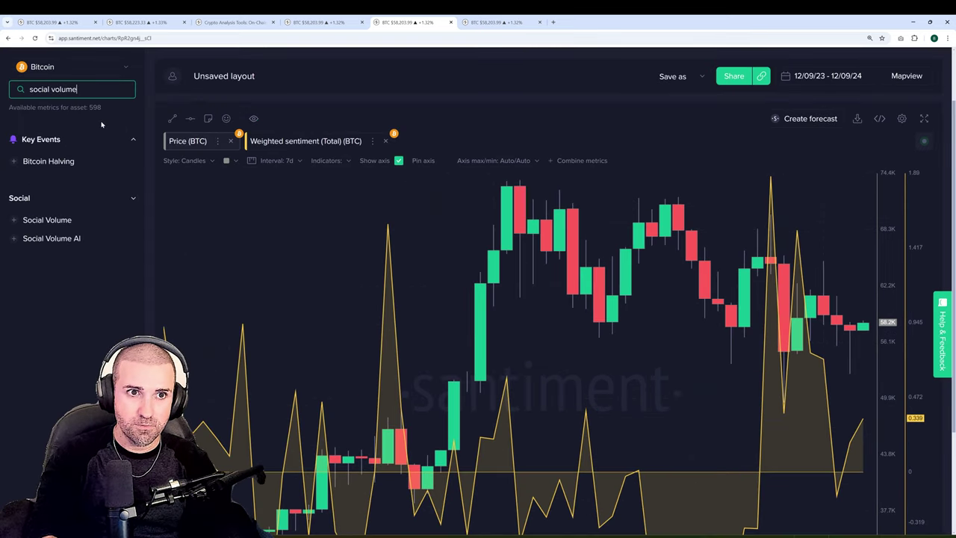
pyautogui.click(105, 219)
pyautogui.click(381, 214)
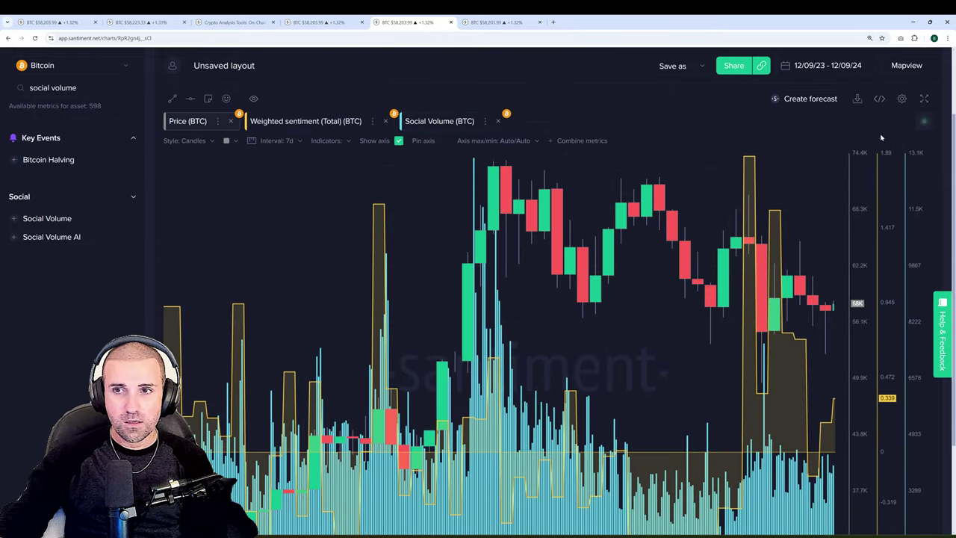
pyautogui.click(920, 140)
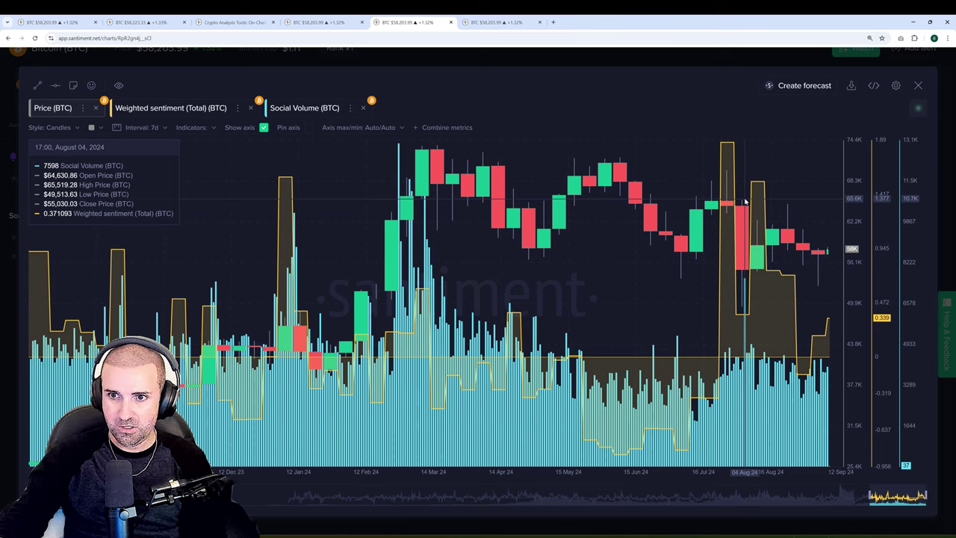
# Open the Total Amount Of Holders chart and measure the change in holders and price from 13 August to 12 September 2024
pyautogui.click(500, 23)
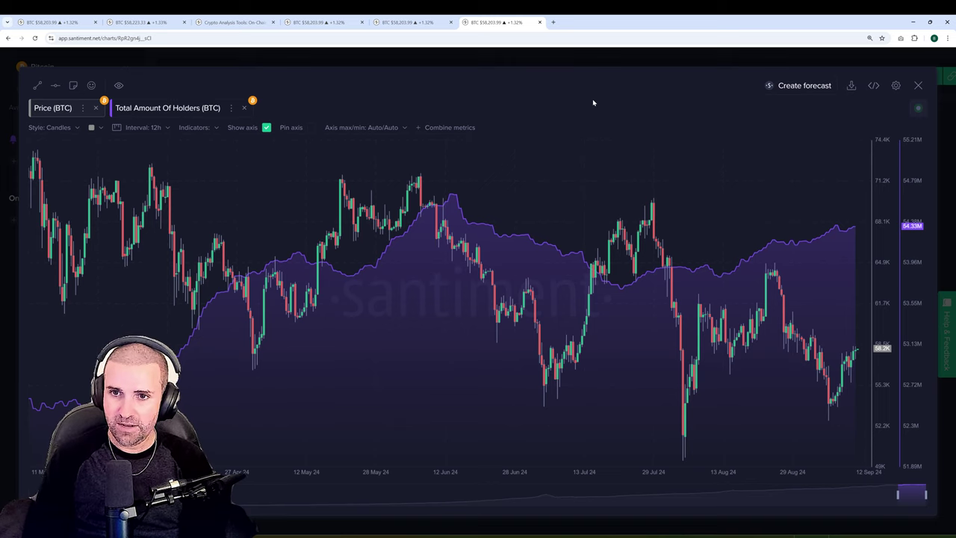
pyautogui.rightClick(658, 288)
pyautogui.click(634, 279)
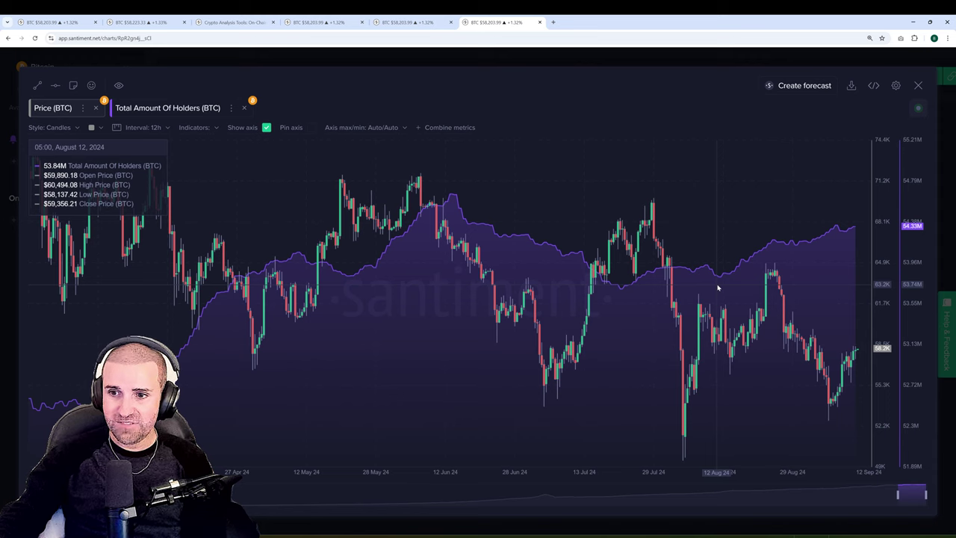
pyautogui.moveTo(720, 289); pyautogui.dragTo(856, 248)
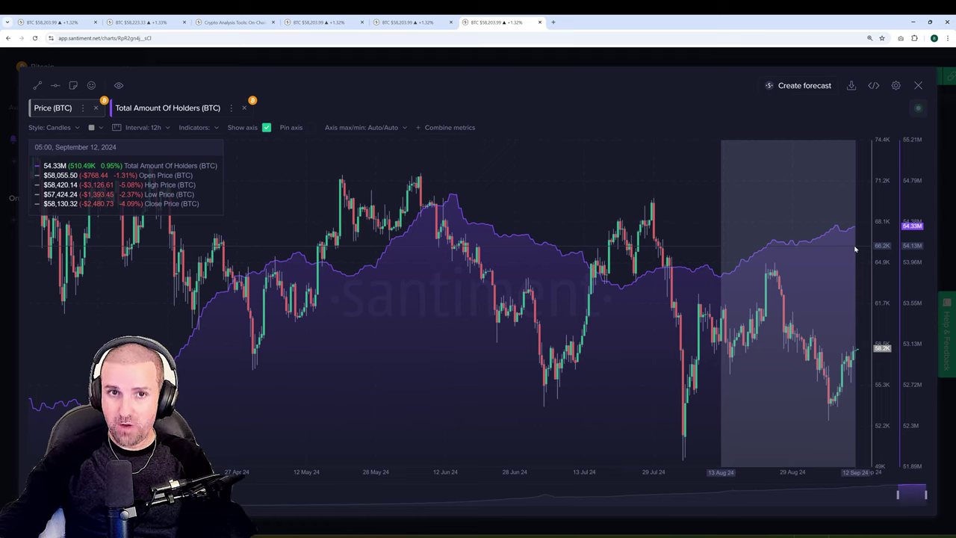
pyautogui.moveTo(855, 249); pyautogui.dragTo(855, 251)
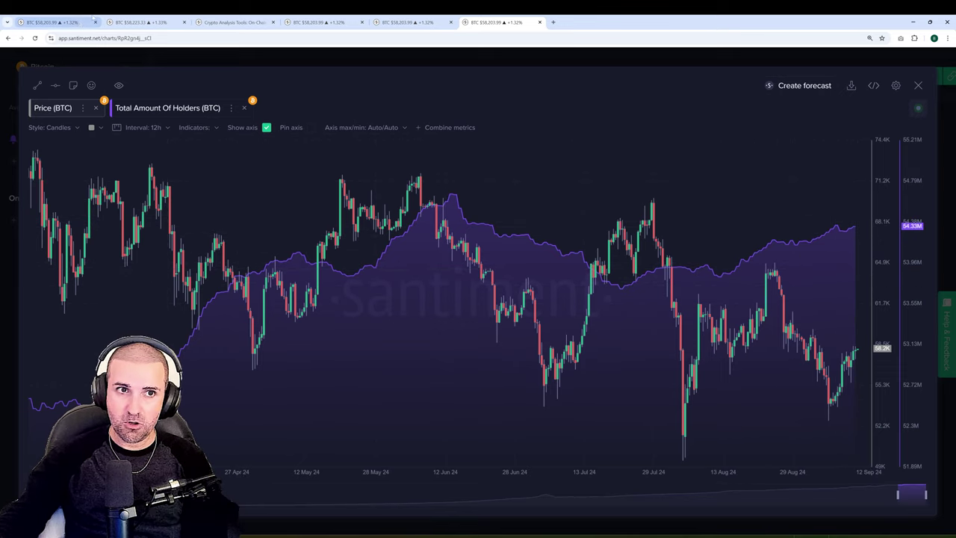
# Revisit the sentiment ratio, weighted sentiment and funding rate charts, and examine the latest prices on the BTC vs SPX vs Gold chart
pyautogui.hotkey('ctrl', 'Tab')
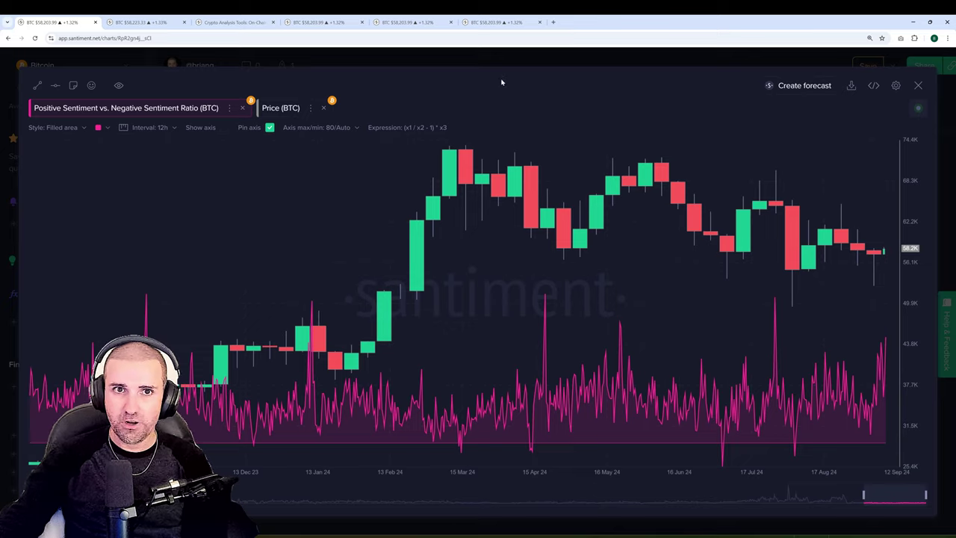
pyautogui.click(411, 22)
pyautogui.click(321, 22)
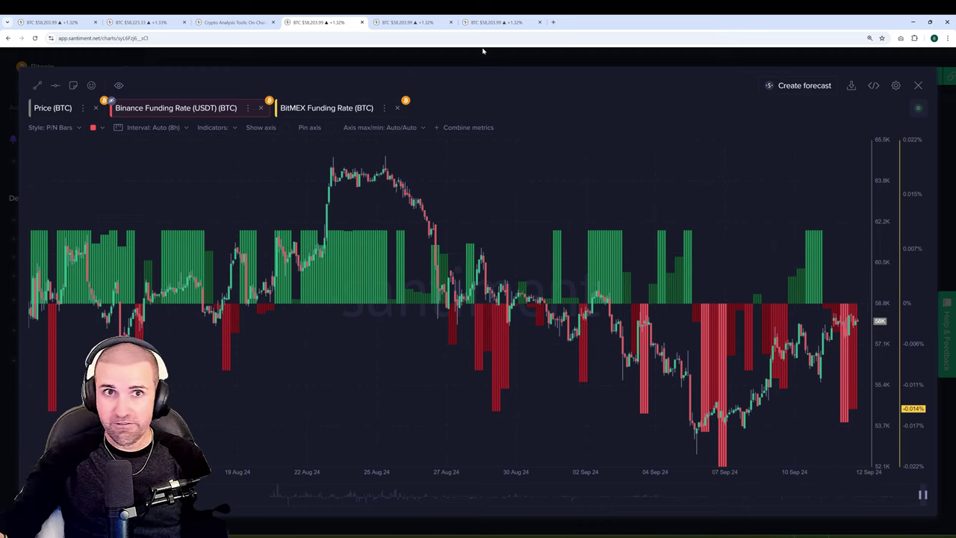
pyautogui.click(178, 21)
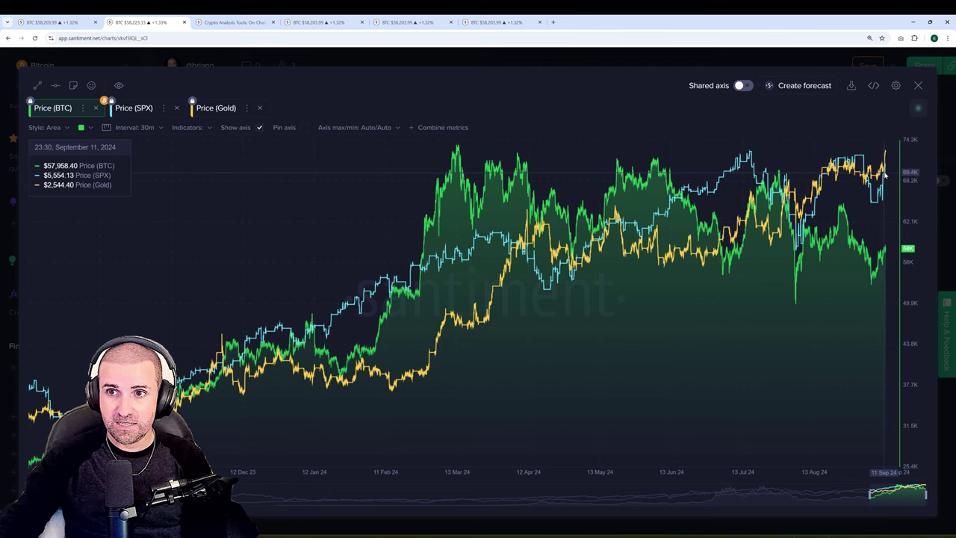